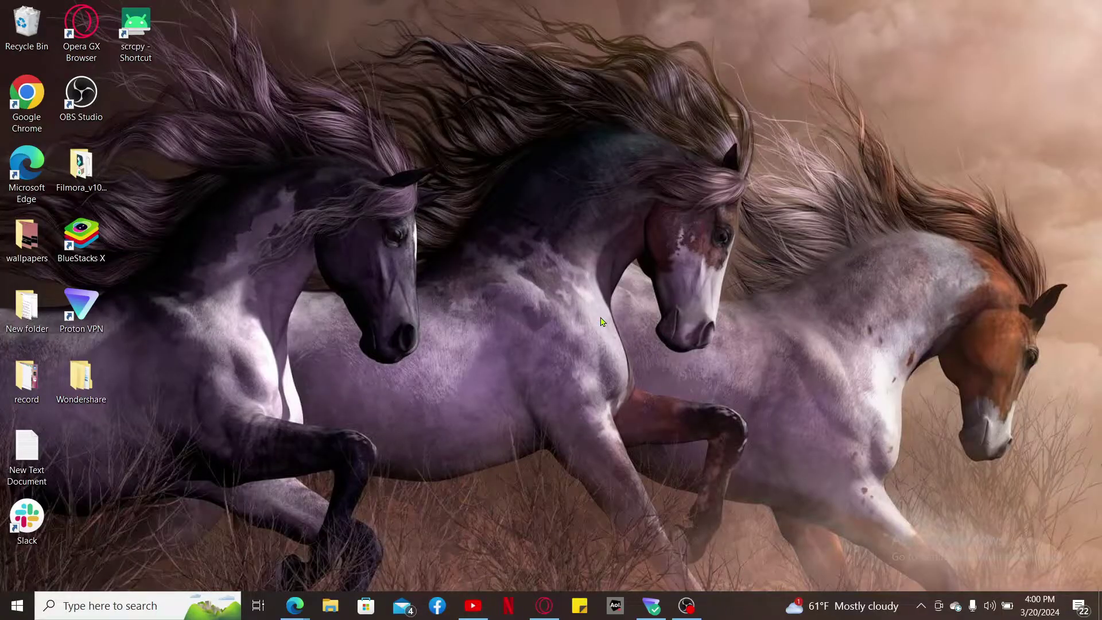
# Launch Edge, maximize its window, and load paperlesspay.talx.com.
pyautogui.doubleClick(27, 173)
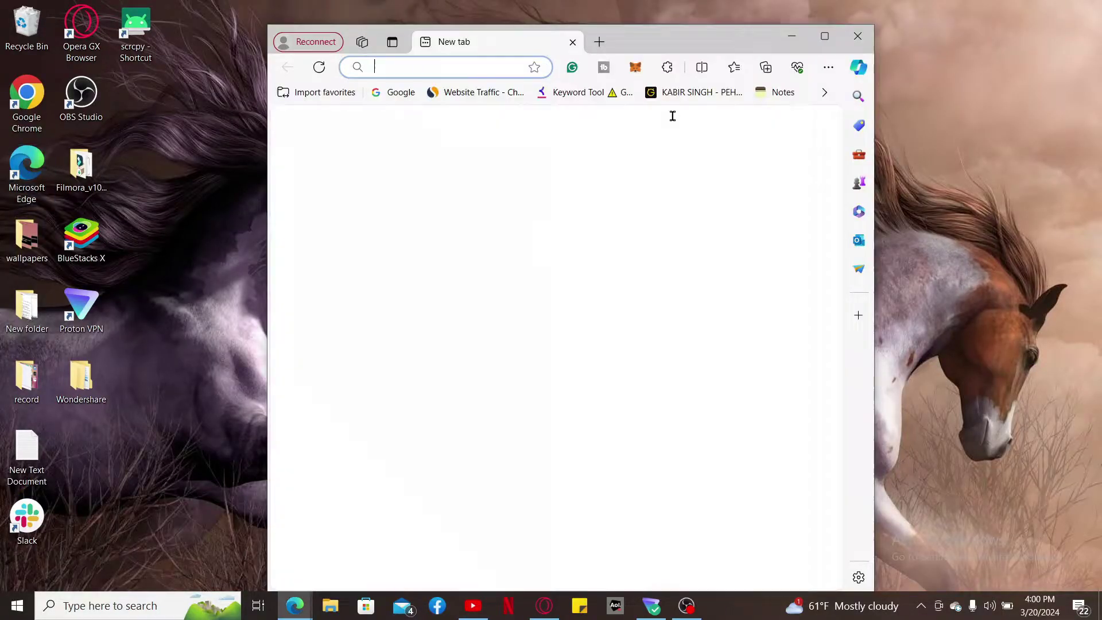
pyautogui.click(824, 37)
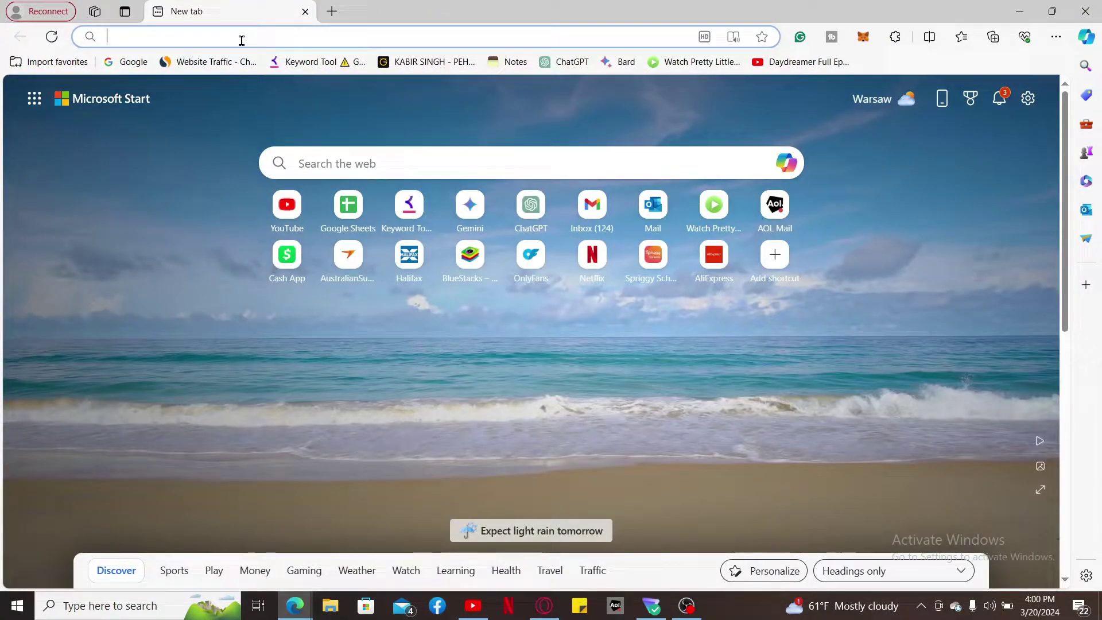
pyautogui.write('paperlesspay')
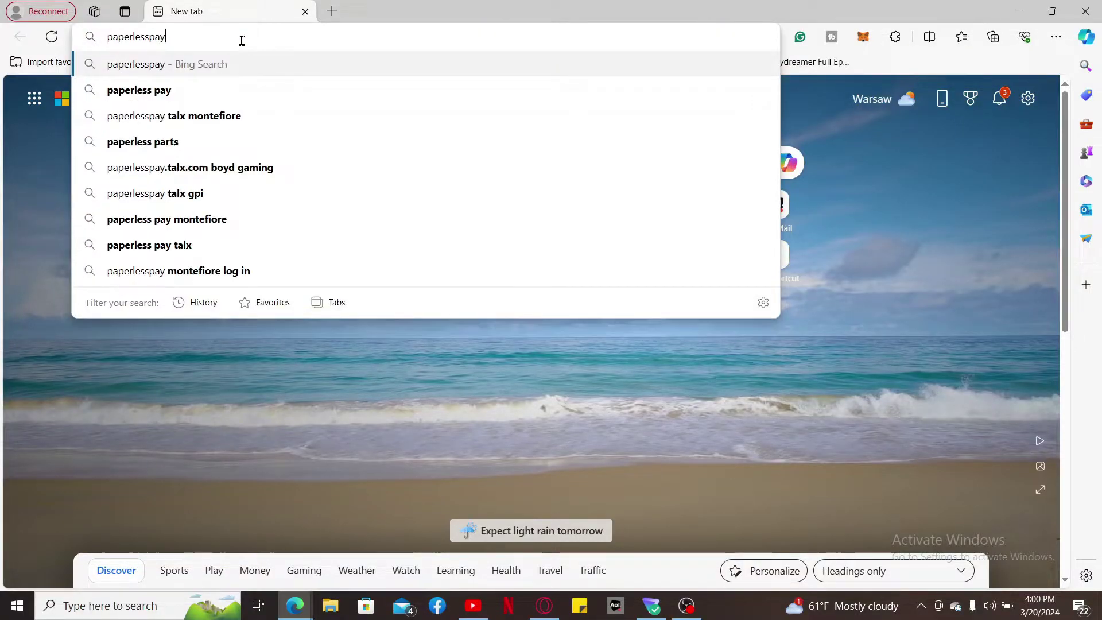
pyautogui.write('.ta')
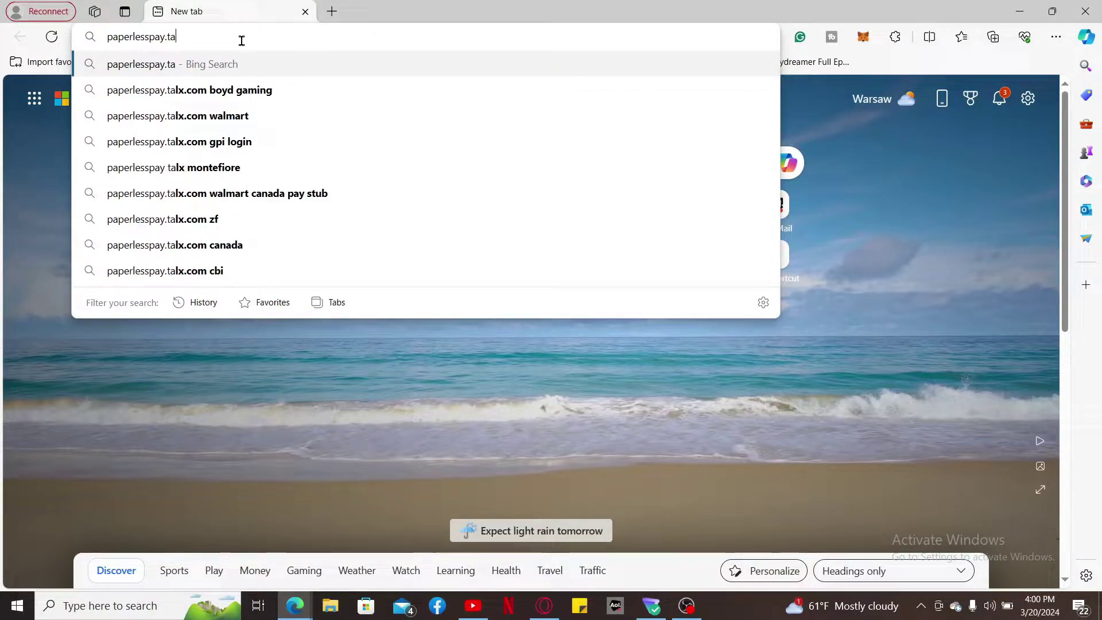
pyautogui.write('lx.c')
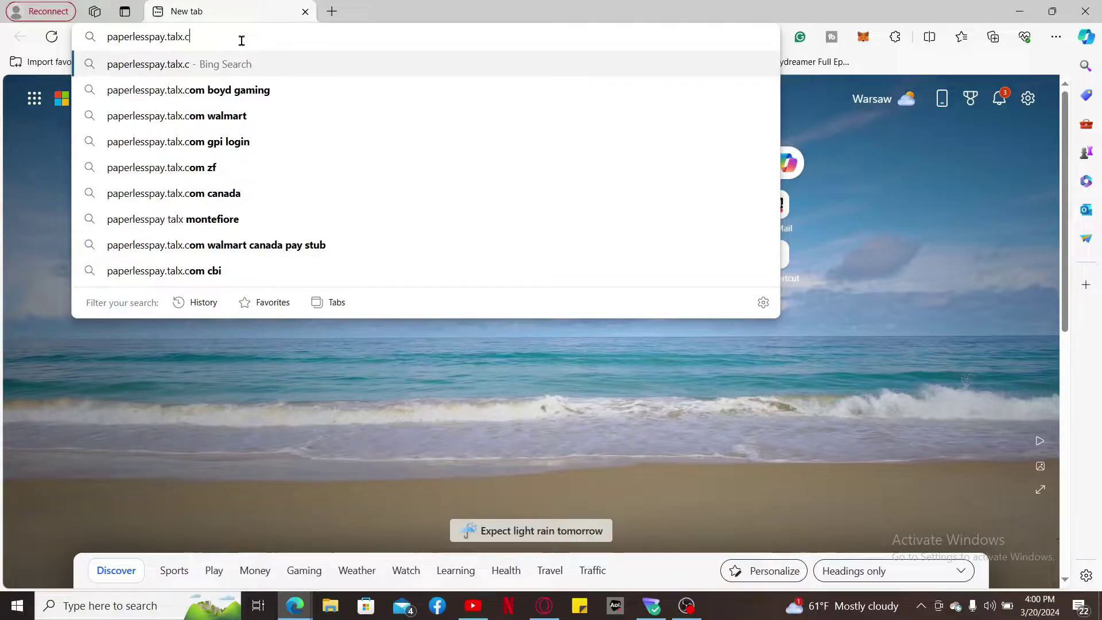
pyautogui.write('om')
pyautogui.press('Return')
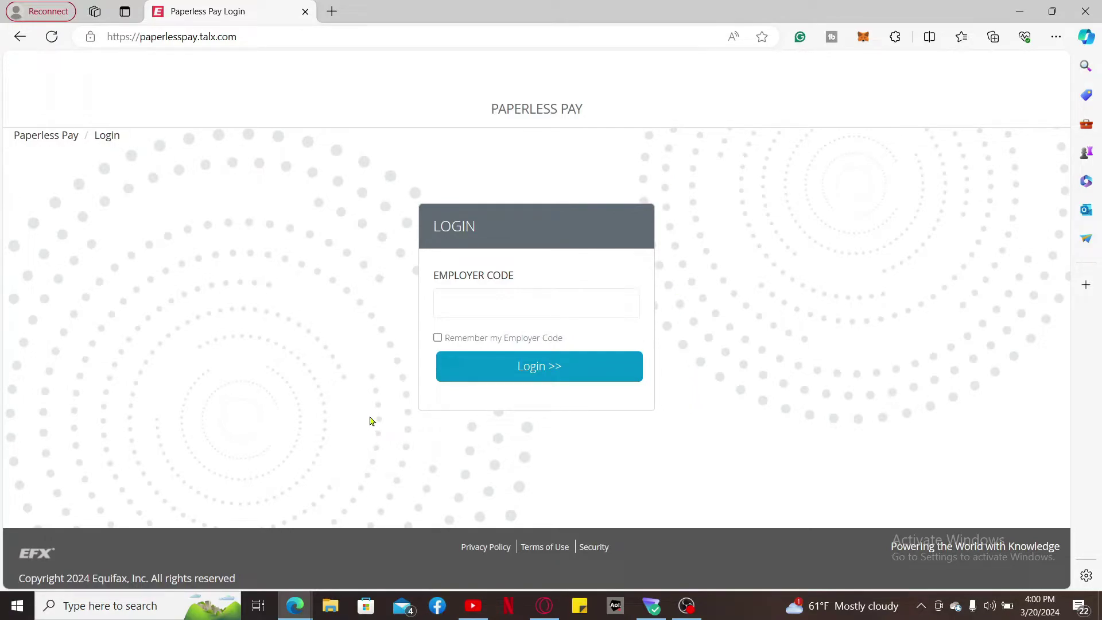
pyautogui.write('56786876')
# Minimize the Edge window to reveal the Windows desktop.
pyautogui.click(1020, 11)
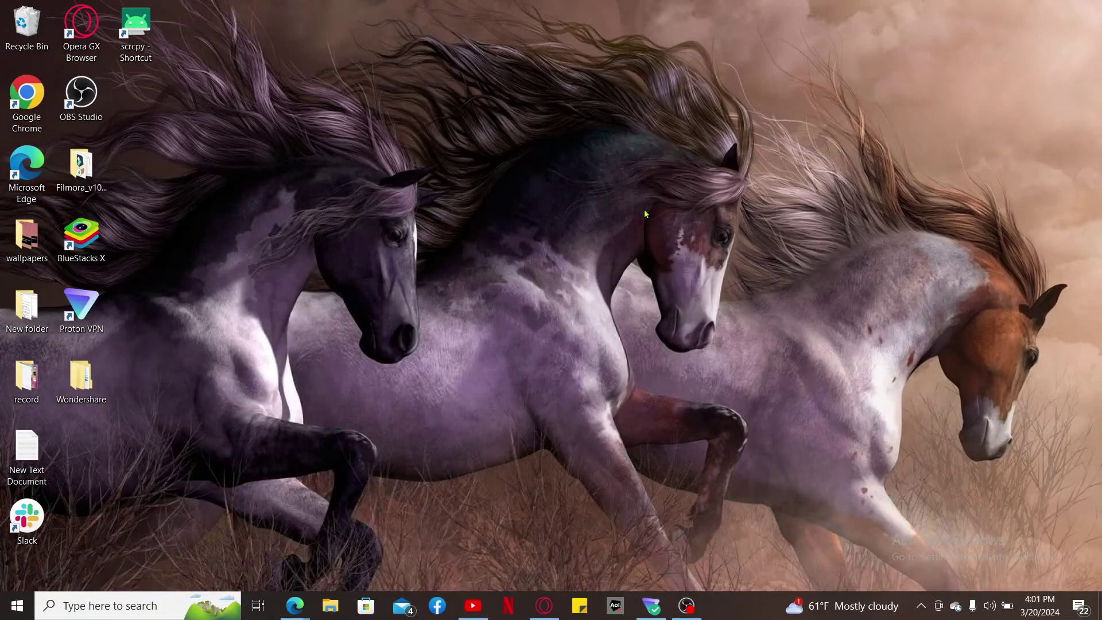